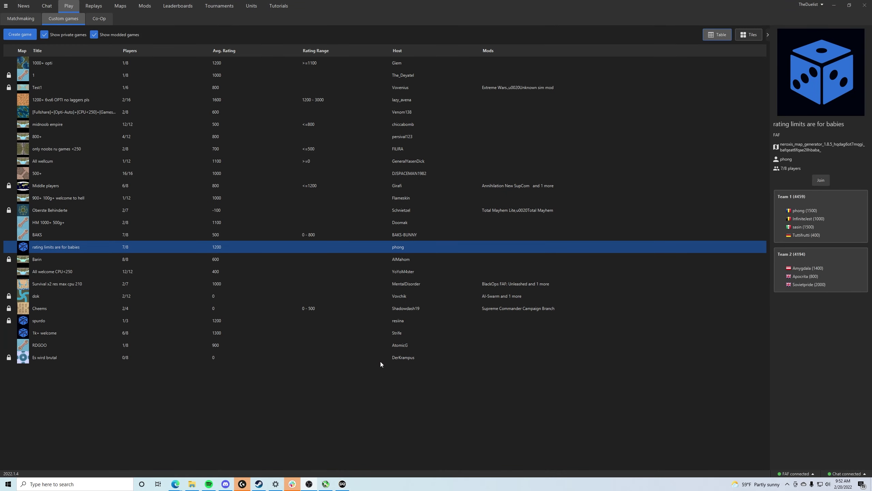
# - Copy the generated map's name from the details of the replay "3v3v3v3 map genwohooo waiting for soviets game to finish" and close them
pyautogui.moveTo(380, 362)
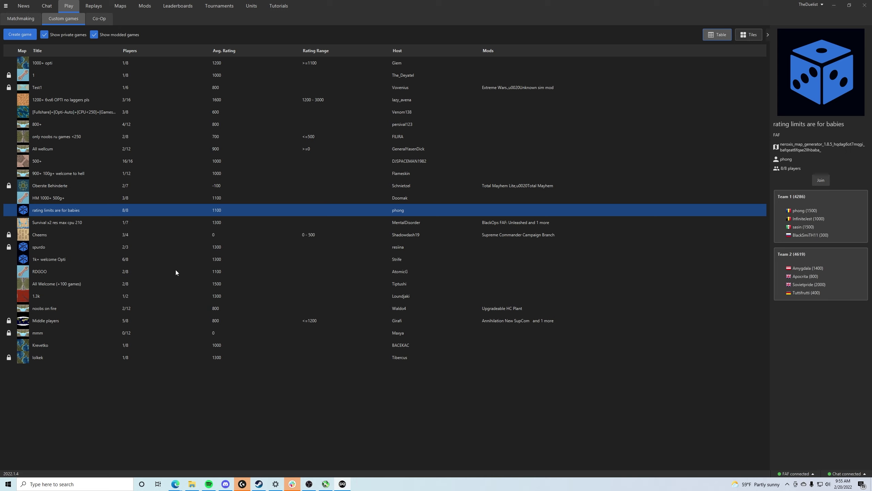
pyautogui.click(94, 6)
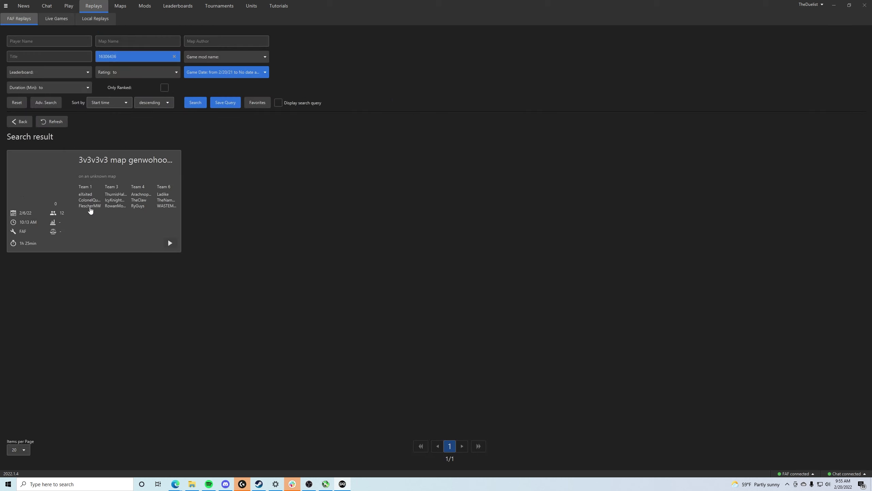
pyautogui.click(90, 210)
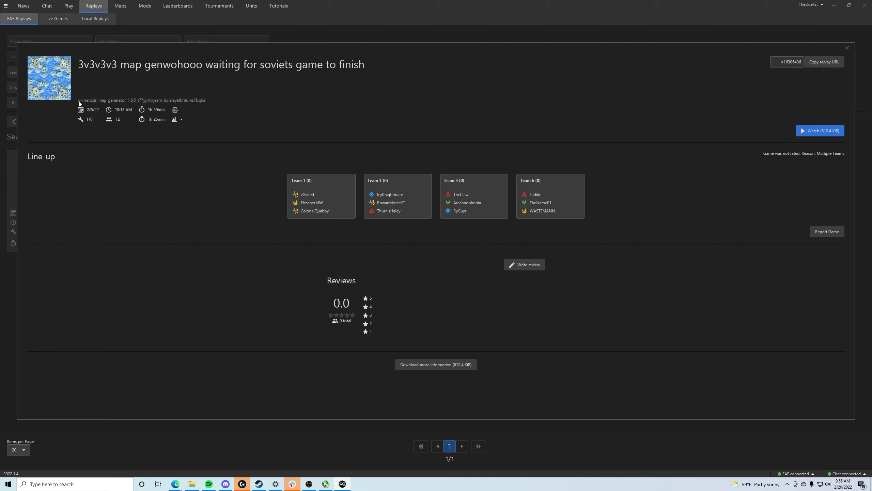
pyautogui.rightClick(159, 99)
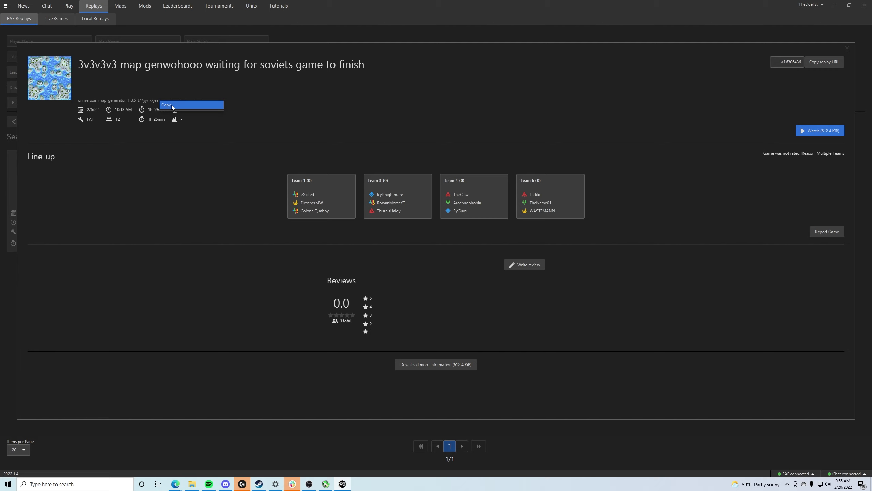
pyautogui.click(172, 106)
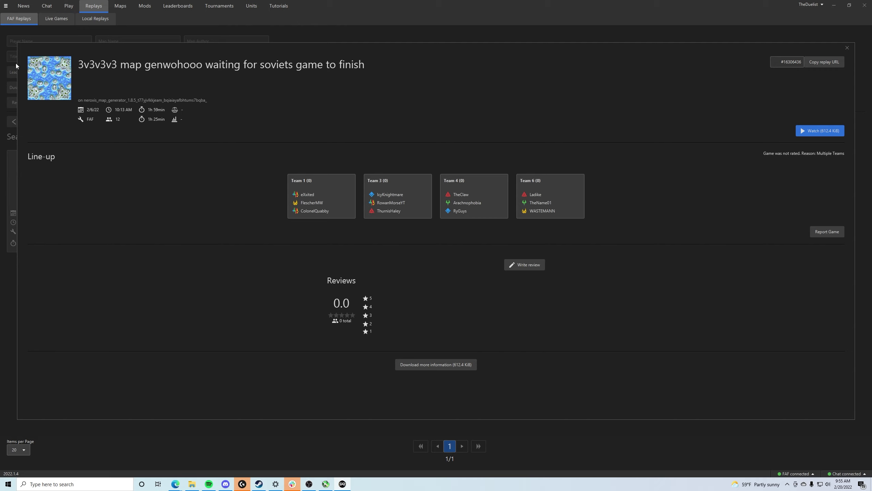
pyautogui.click(847, 47)
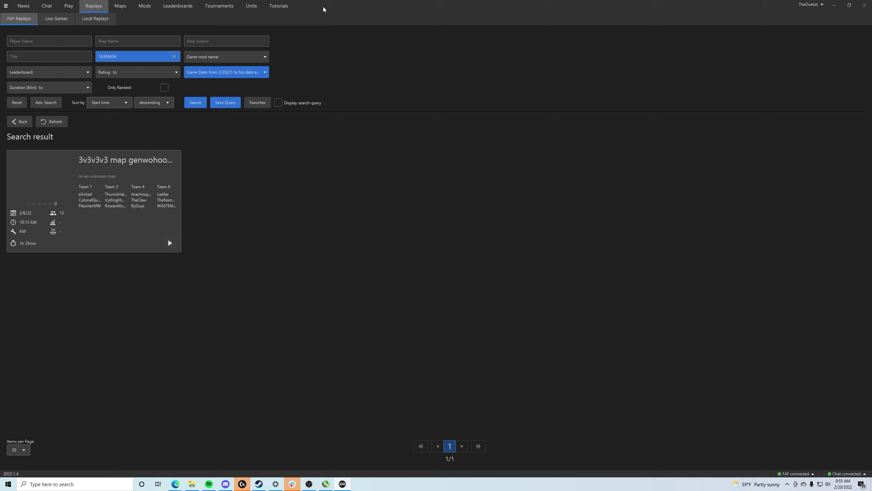
# - In a new custom game's map generator options, paste the copied map name and try to generate the map
pyautogui.click(69, 6)
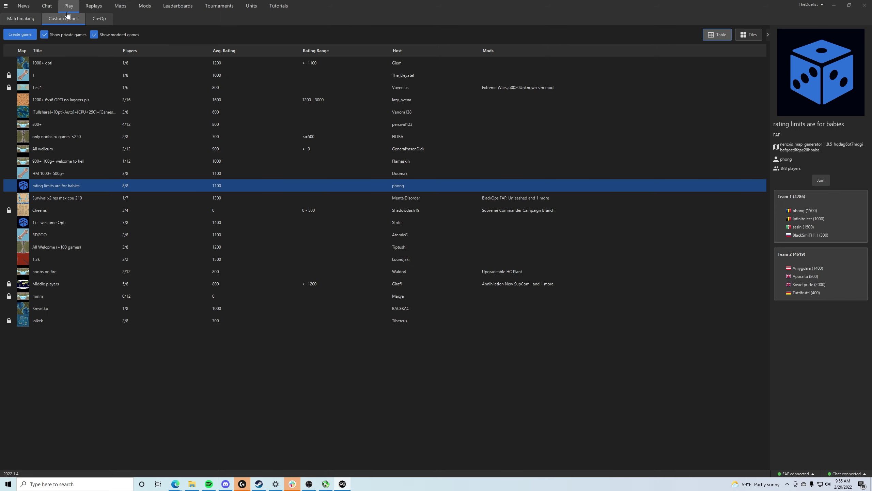
pyautogui.click(20, 35)
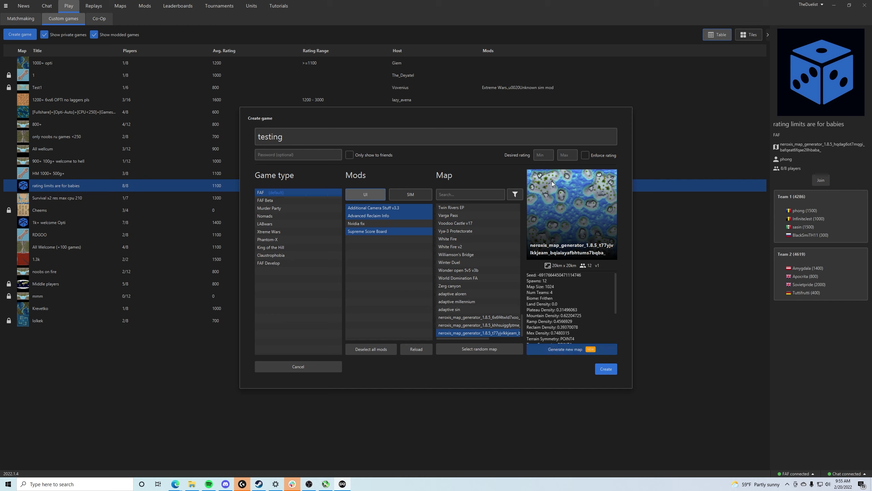
pyautogui.click(563, 350)
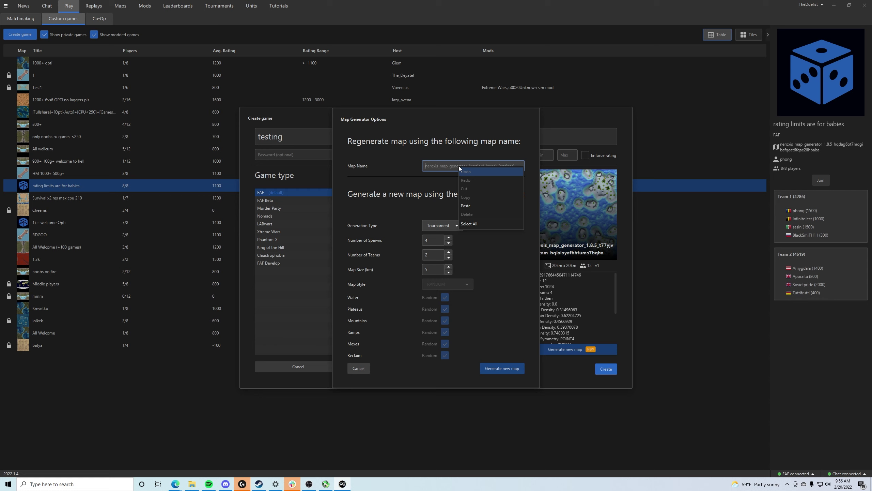
pyautogui.click(470, 207)
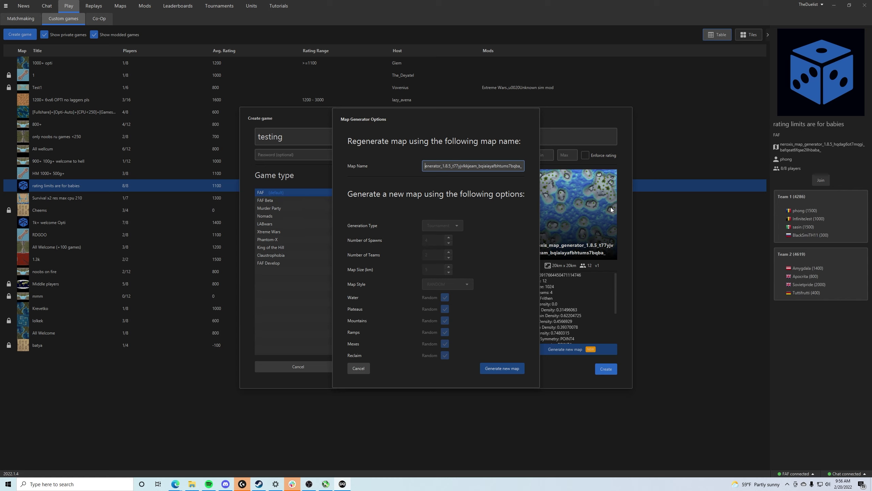
pyautogui.click(508, 371)
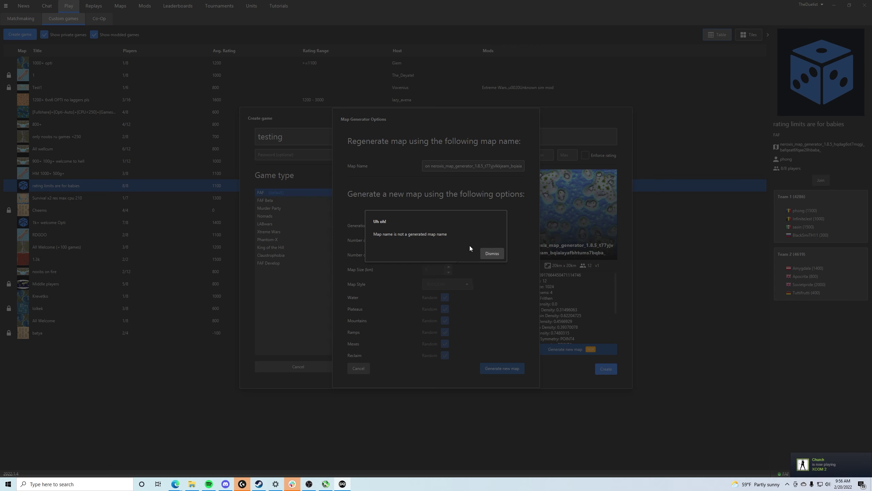
pyautogui.click(493, 253)
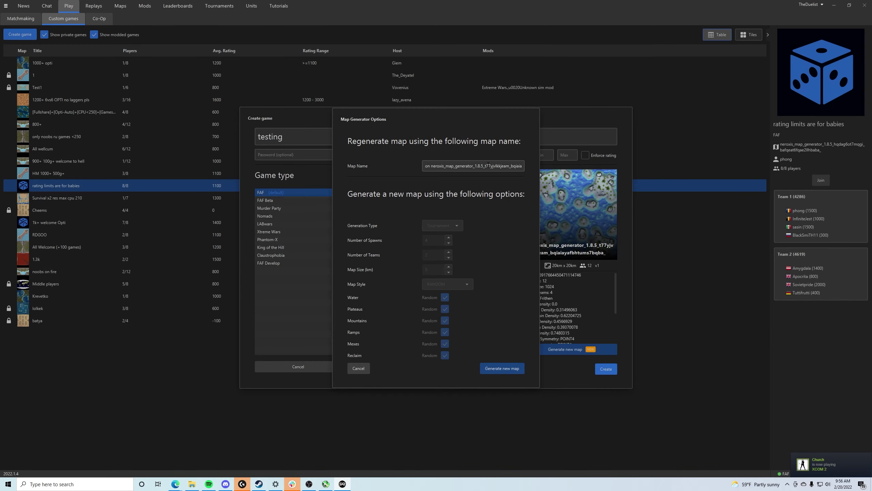
# - Examine the pasted map name from beginning to end for text that does not belong to it
pyautogui.click(430, 167)
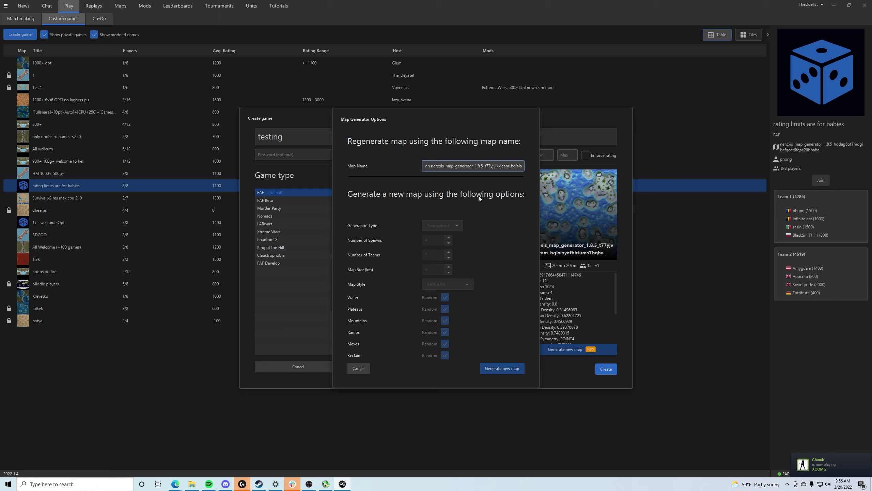
pyautogui.press('Left')
pyautogui.press('Left')
pyautogui.press('Right')
pyautogui.press('Right')
pyautogui.press('Right')
pyautogui.press('Right')
pyautogui.press('Right')
pyautogui.press('Right')
pyautogui.press('Right')
pyautogui.press('Right')
pyautogui.press('Right')
pyautogui.press('Right')
pyautogui.press('Right')
pyautogui.press('Right')
pyautogui.press('Right')
pyautogui.press('Right')
pyautogui.press('Right')
pyautogui.press('Right')
pyautogui.press('Right')
pyautogui.press('Right')
pyautogui.press('Right')
pyautogui.press('Right')
pyautogui.press('Right')
pyautogui.press('Right')
pyautogui.press('Right')
pyautogui.press('Right')
pyautogui.press('Right')
pyautogui.press('Right')
pyautogui.press('Right')
pyautogui.press('Right')
pyautogui.press('Right')
pyautogui.press('Right')
pyautogui.press('Right')
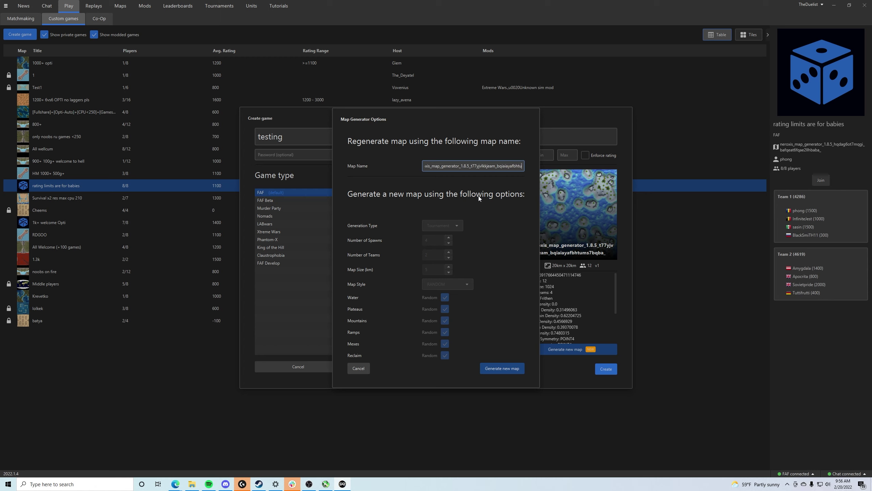
pyautogui.press('Left')
pyautogui.press('Left')
pyautogui.press('Left')
pyautogui.press('Left')
pyautogui.press('Left')
pyautogui.press('Left')
pyautogui.press('Left')
pyautogui.press('Left')
pyautogui.press('Left')
pyautogui.press('Left')
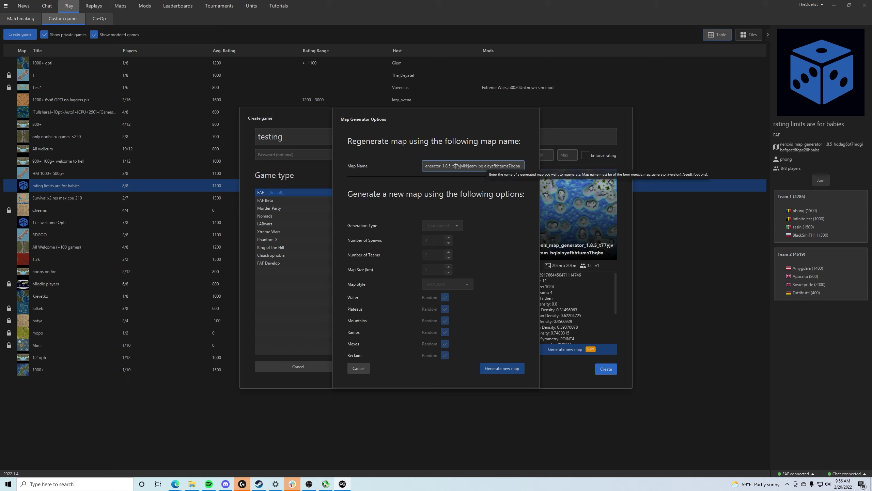
pyautogui.press('Left')
pyautogui.press('Left')
pyautogui.press('Left')
pyautogui.press('Left')
pyautogui.press('Left')
pyautogui.press('Left')
pyautogui.press('Left')
pyautogui.press('Left')
pyautogui.press('Left')
pyautogui.press('Left')
pyautogui.press('Left')
pyautogui.press('Left')
pyautogui.press('Left')
pyautogui.press('Left')
pyautogui.press('Left')
pyautogui.press('Left')
pyautogui.press('Left')
pyautogui.press('Left')
pyautogui.press('Left')
pyautogui.press('Left')
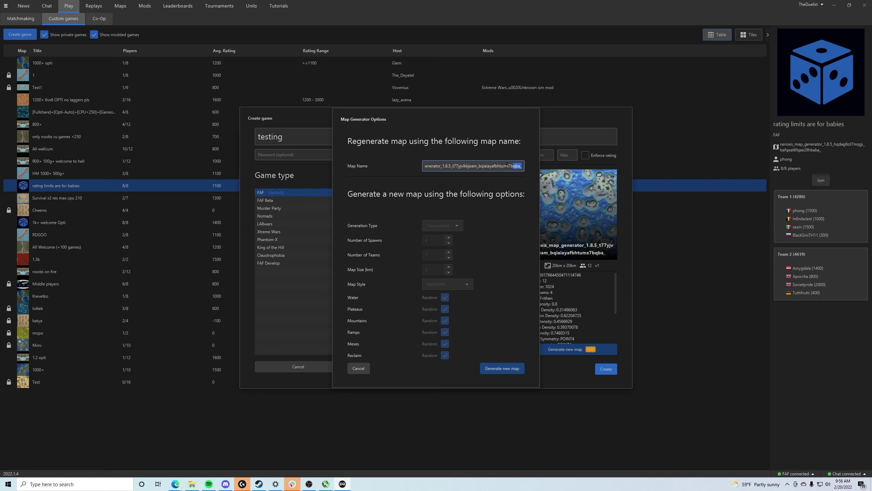
pyautogui.moveTo(518, 170); pyautogui.dragTo(459, 167)
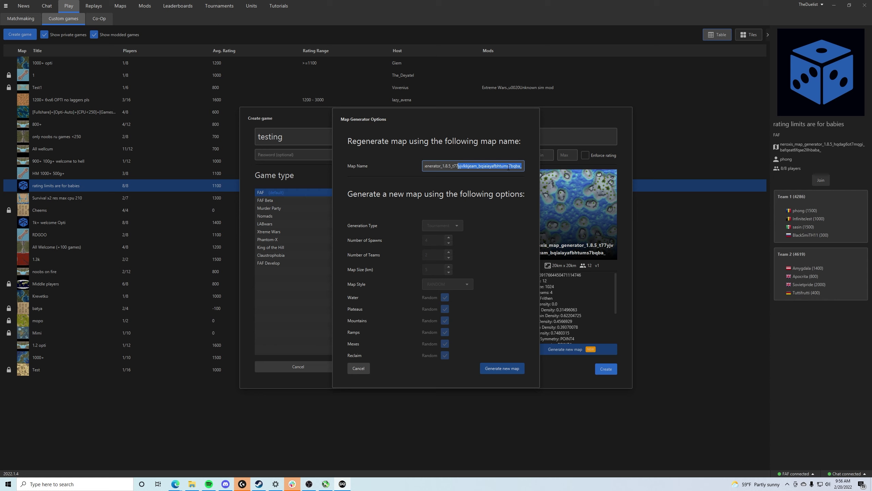
pyautogui.click(468, 166)
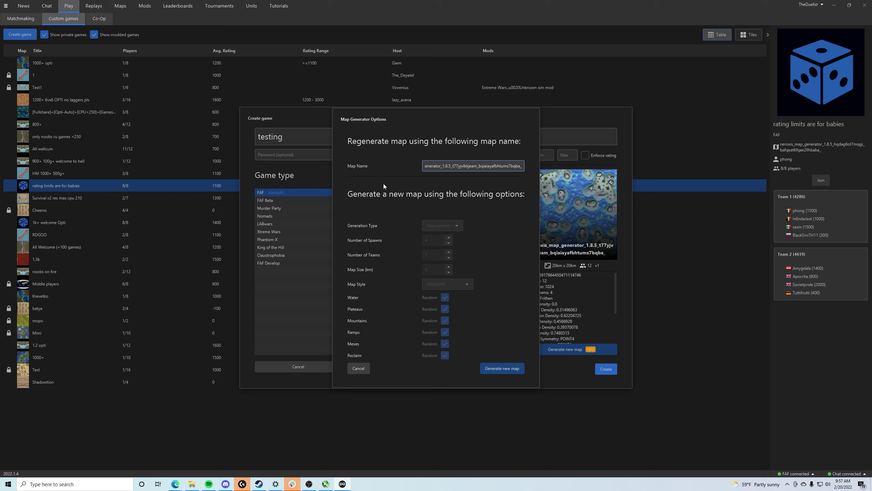
# - Remove the leading "on " from the map name so it begins with neroxis_map_generator_1.8.5, and generate the map
pyautogui.press('Left')
pyautogui.press('Left')
pyautogui.press('Left')
pyautogui.press('Left')
pyautogui.press('Left')
pyautogui.press('Left')
pyautogui.press('Left')
pyautogui.press('Left')
pyautogui.press('Left')
pyautogui.press('Left')
pyautogui.press('Left')
pyautogui.press('Left')
pyautogui.press('Left')
pyautogui.press('Left')
pyautogui.press('Left')
pyautogui.press('Left')
pyautogui.press('Left')
pyautogui.press('Left')
pyautogui.press('Left')
pyautogui.press('Left')
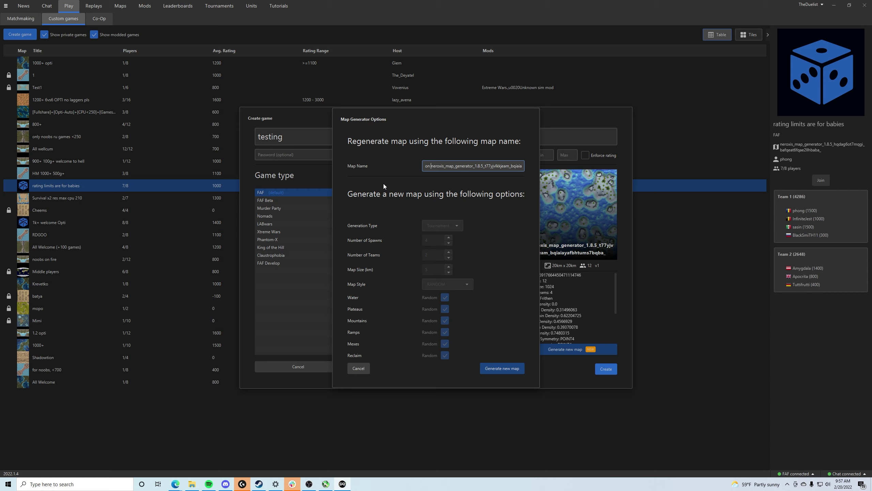
pyautogui.press('BackSpace')
pyautogui.press('BackSpace')
pyautogui.press('BackSpace')
pyautogui.click(494, 374)
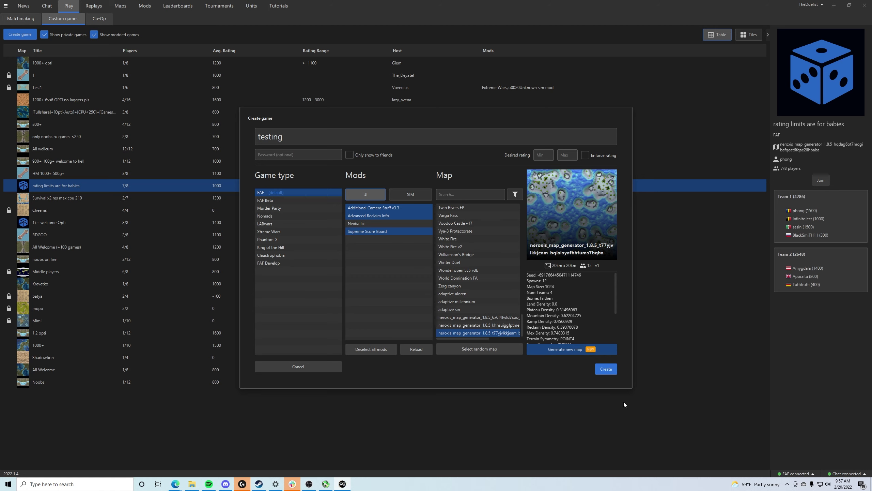
# - Create the "testing" game with the generated map and ready up in the lobby to launch it
pyautogui.click(615, 371)
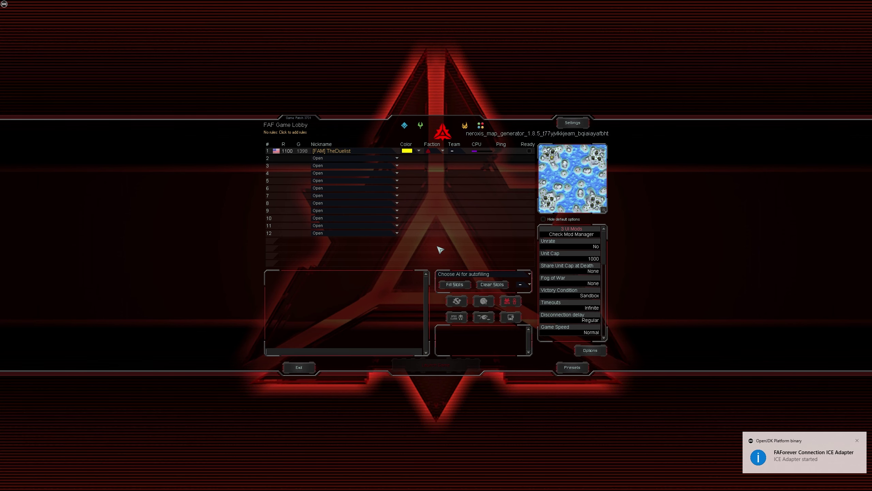
pyautogui.click(529, 151)
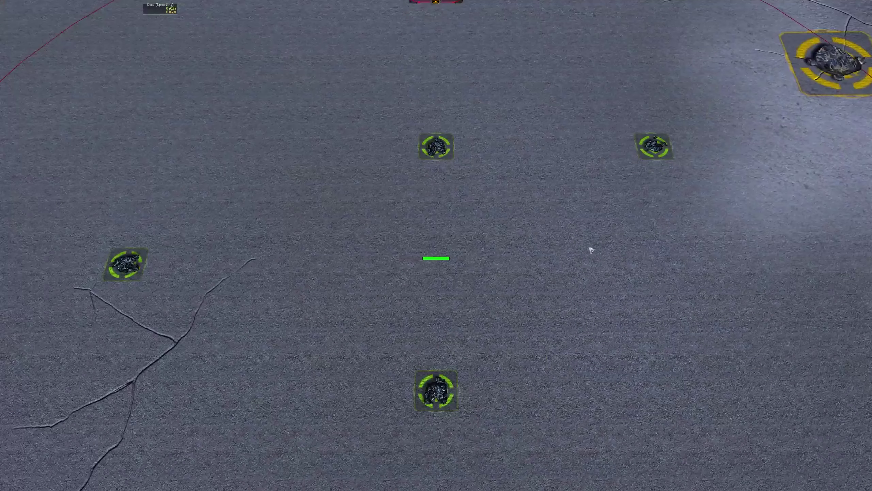
# - Examine the whole generated map in the running game, including its corner islands and edges
pyautogui.scroll(-10, 619, 257)
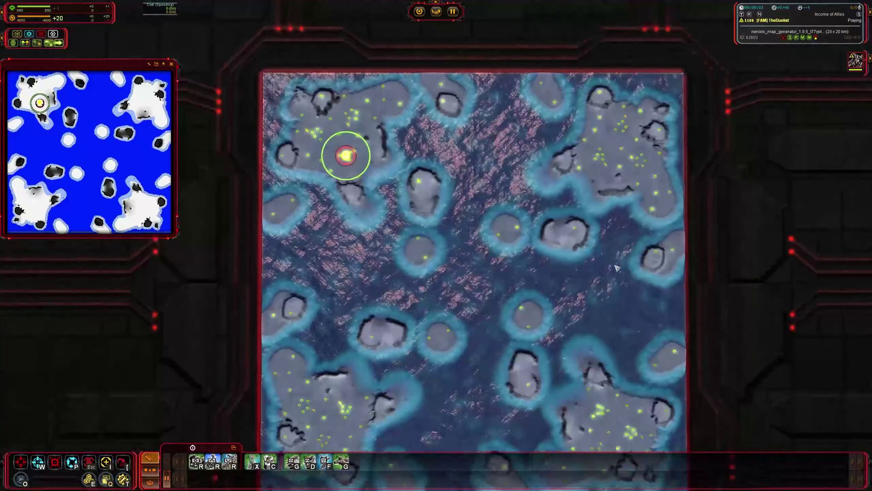
pyautogui.scroll(-3, 617, 267)
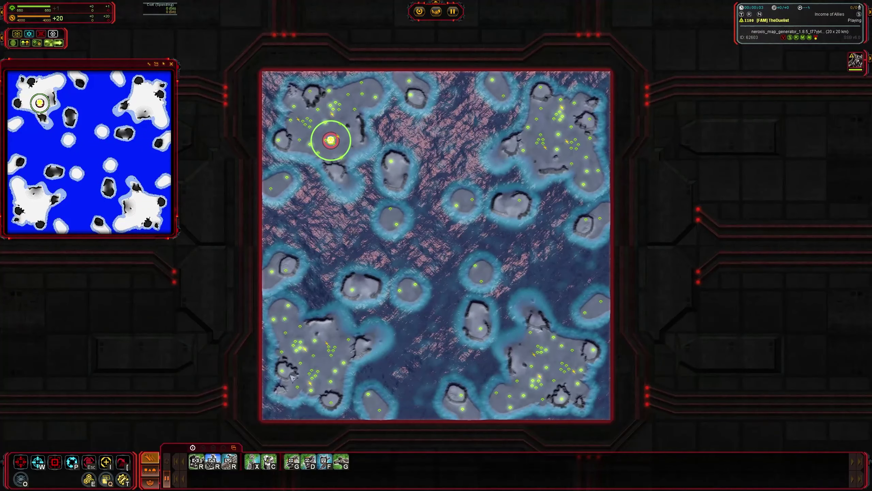
pyautogui.moveTo(272, 378); pyautogui.dragTo(702, 135)
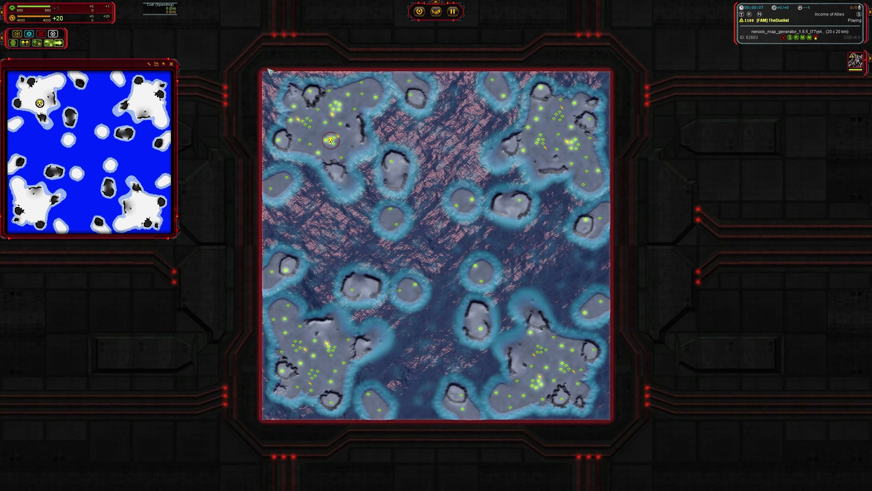
pyautogui.moveTo(577, 397); pyautogui.dragTo(616, 422)
pyautogui.click(527, 225)
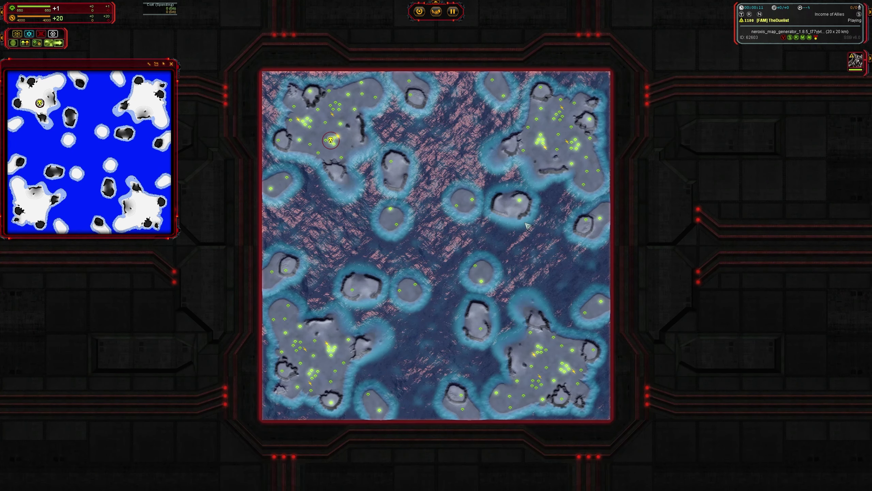